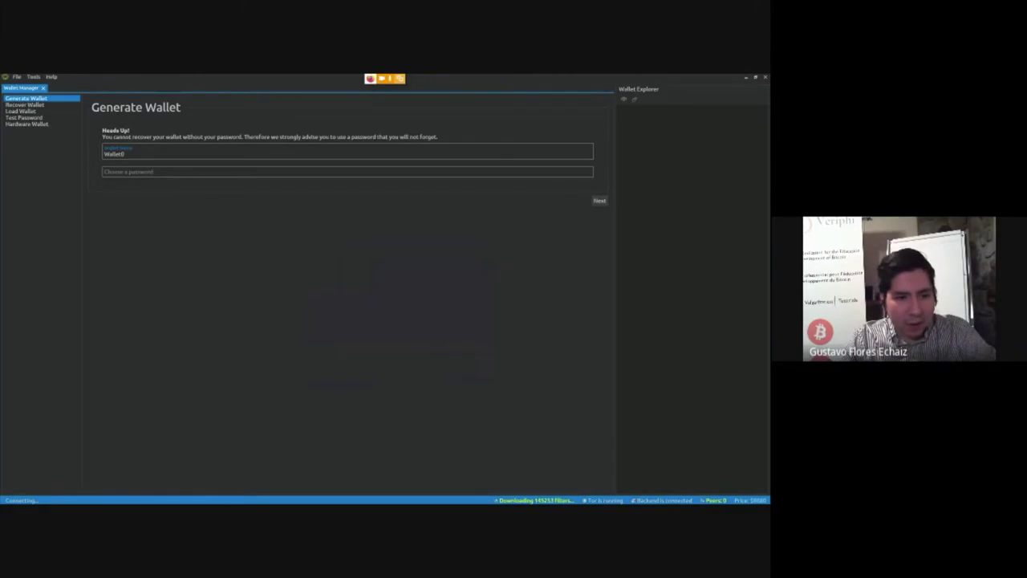
Select the new-wallet password field and scroll through the Generate Wallet page
{"action": "left_click", "coordinate": [105, 171]}
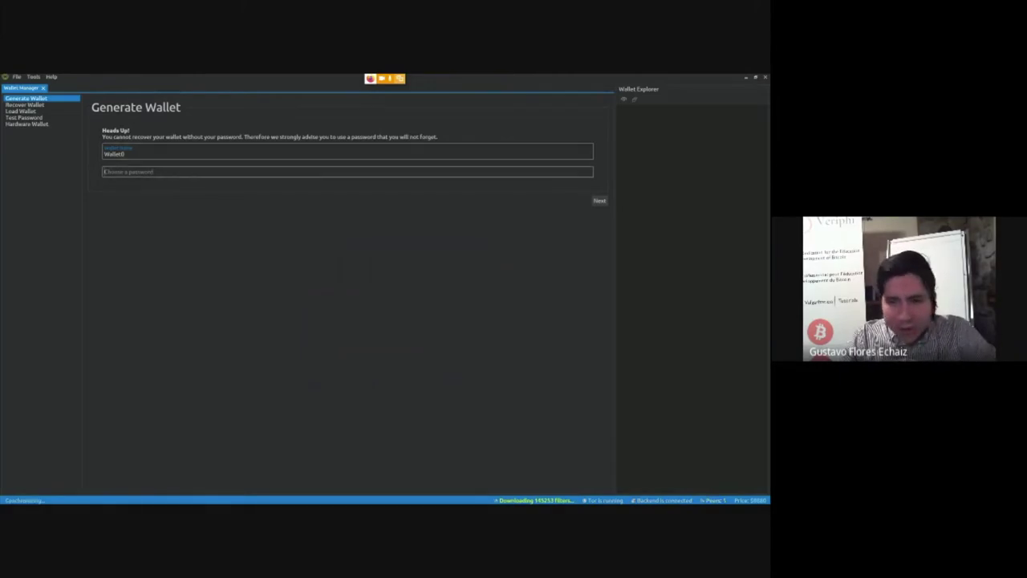
{"action": "scroll", "coordinate": [377, 305], "scroll_direction": "down", "scroll_amount": 10}
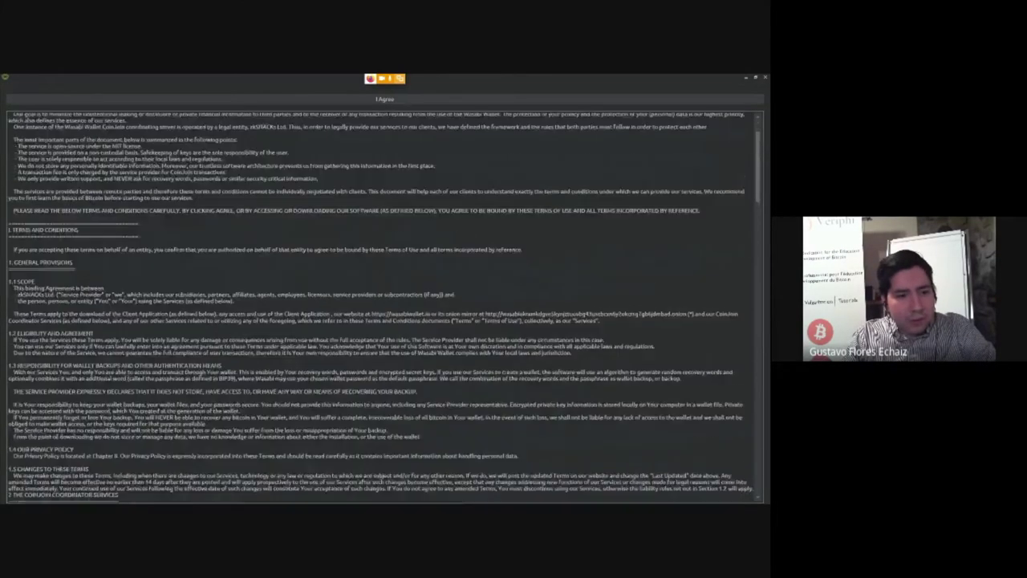
{"action": "scroll", "coordinate": [383, 308], "scroll_direction": "down", "scroll_amount": 10}
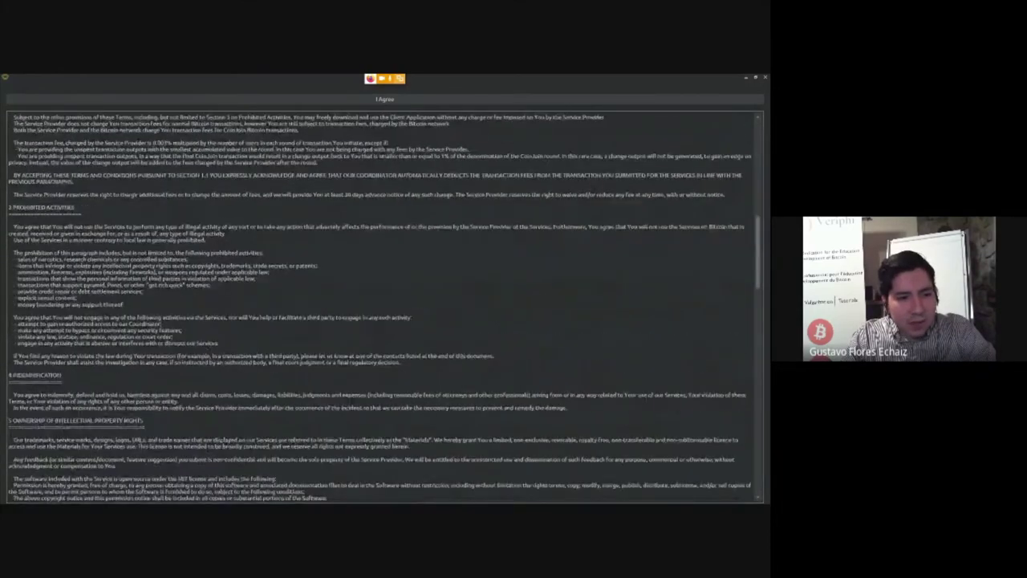
{"action": "scroll", "coordinate": [384, 307], "scroll_direction": "down", "scroll_amount": 10}
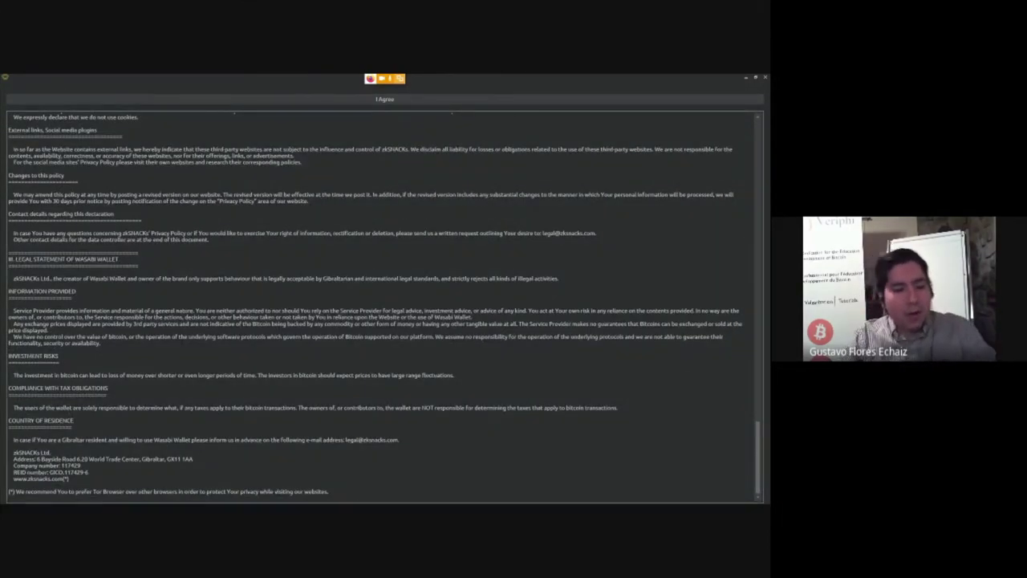
{"action": "scroll", "coordinate": [384, 307], "scroll_direction": "up", "scroll_amount": 5}
{"action": "scroll", "coordinate": [383, 308], "scroll_direction": "down", "scroll_amount": 5}
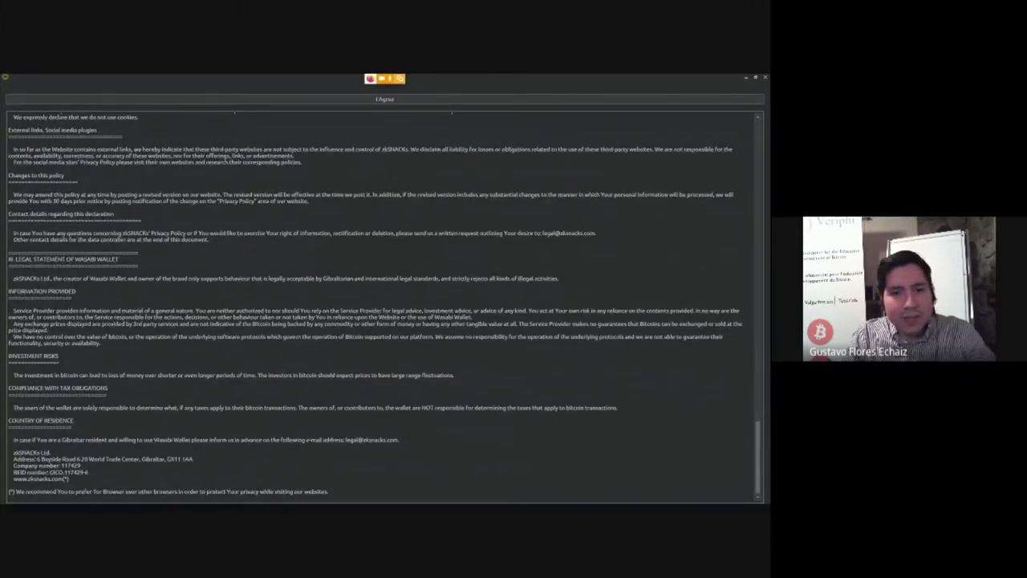
{"action": "scroll", "coordinate": [384, 307], "scroll_direction": "up", "scroll_amount": 5}
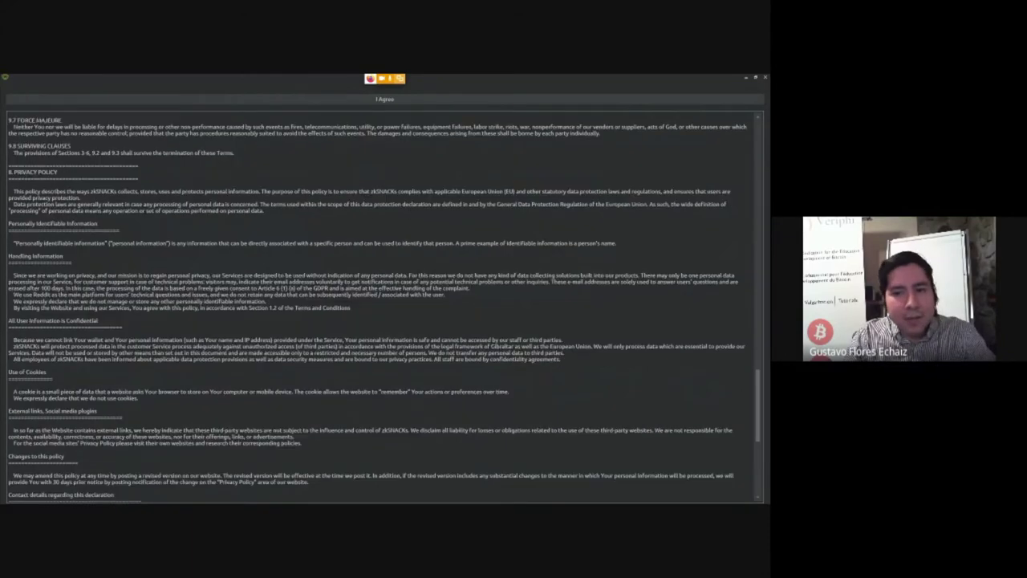
{"action": "scroll", "coordinate": [383, 307], "scroll_direction": "up", "scroll_amount": 15}
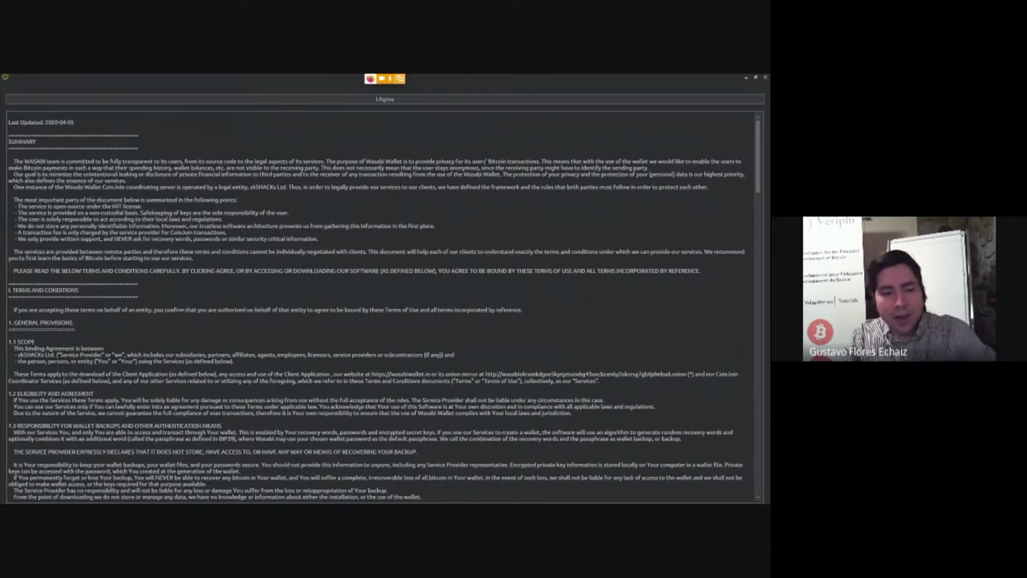
{"action": "scroll", "coordinate": [383, 305], "scroll_direction": "down", "scroll_amount": 1}
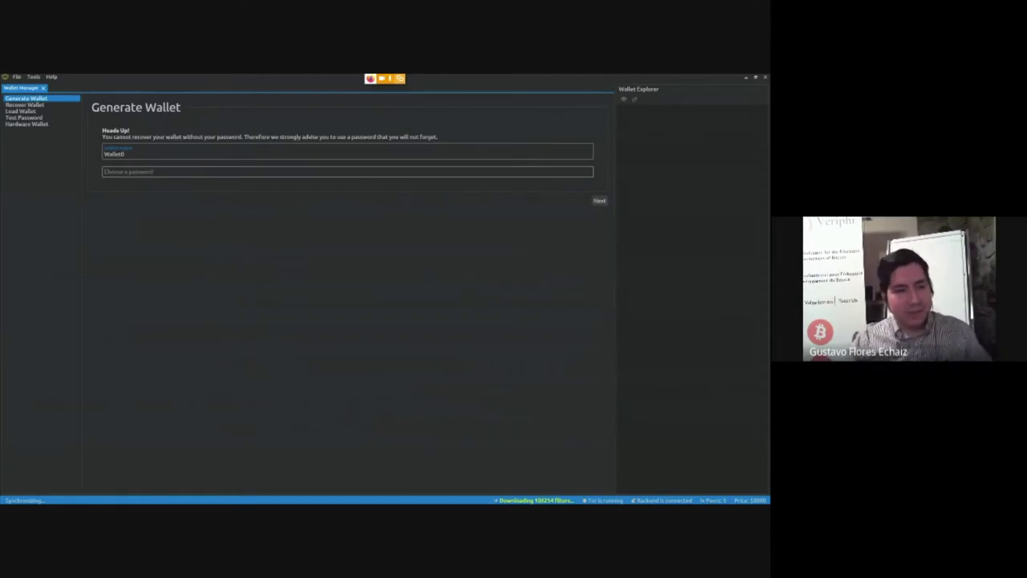
Paste the password for Wallet0, continue, and select the full recovery phrase
{"action": "left_click", "coordinate": [128, 171]}
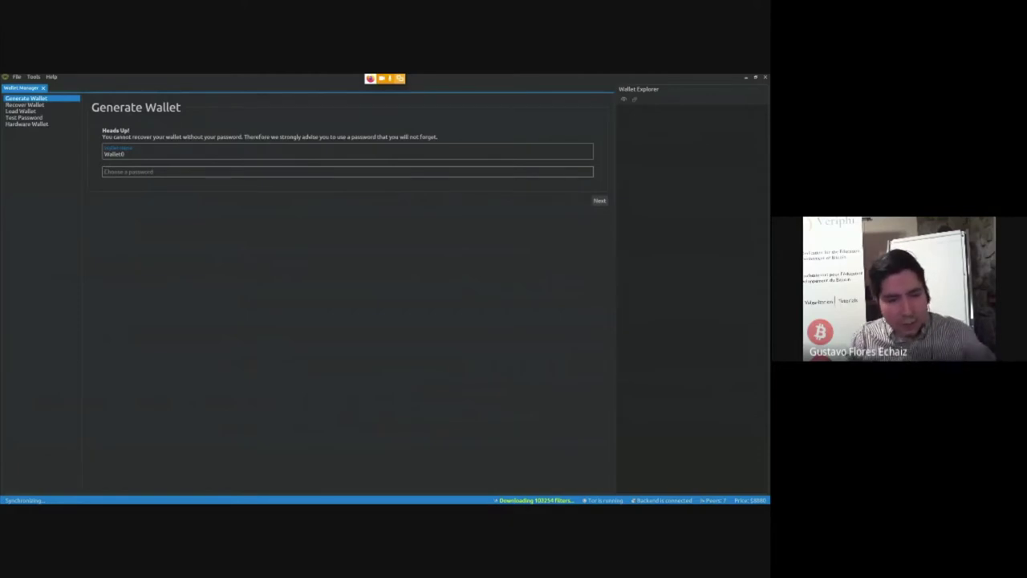
{"action": "key", "text": "ctrl+v"}
{"action": "key", "text": "Return"}
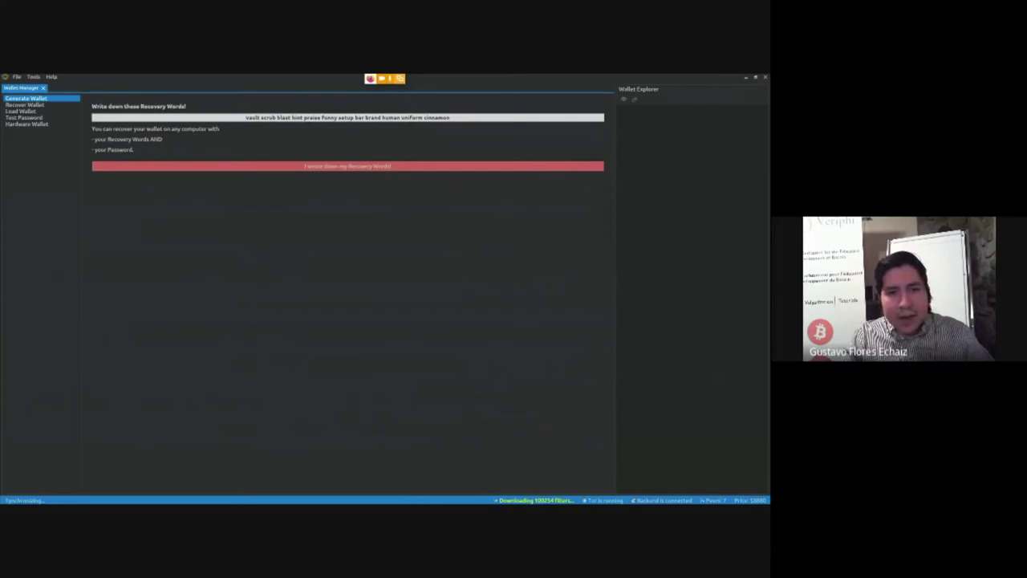
{"action": "left_click_drag", "start_coordinate": [450, 117], "coordinate": [245, 117]}
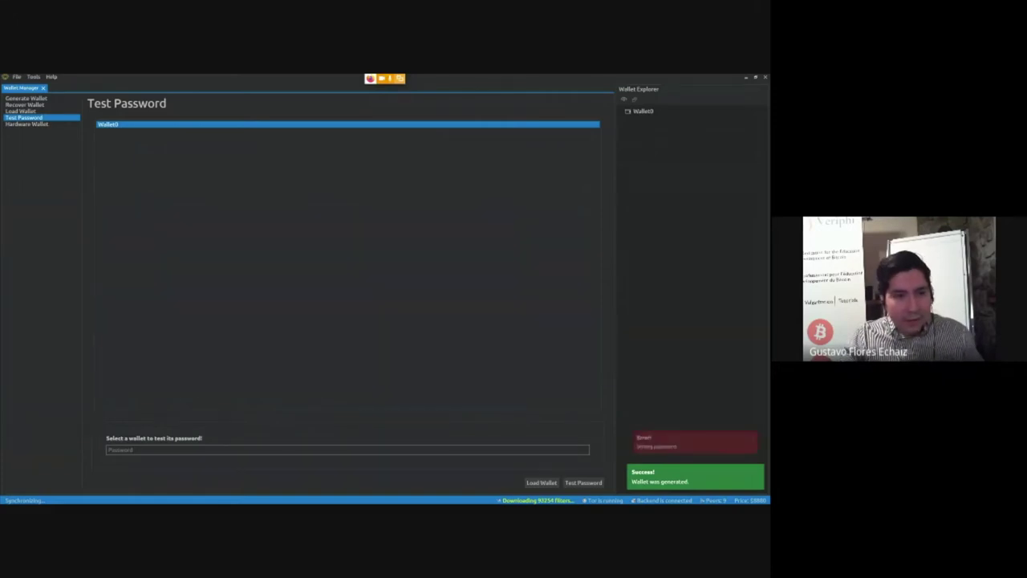
Paste Wallet0's password into Test Password, confirm it is correct, and load the wallet
{"action": "left_click", "coordinate": [21, 111]}
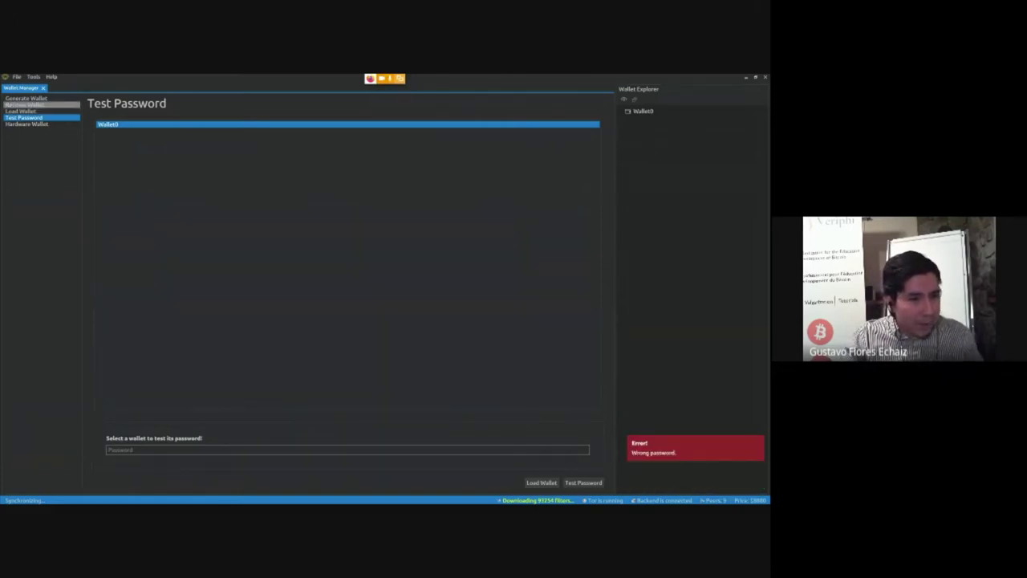
{"action": "left_click", "coordinate": [24, 118]}
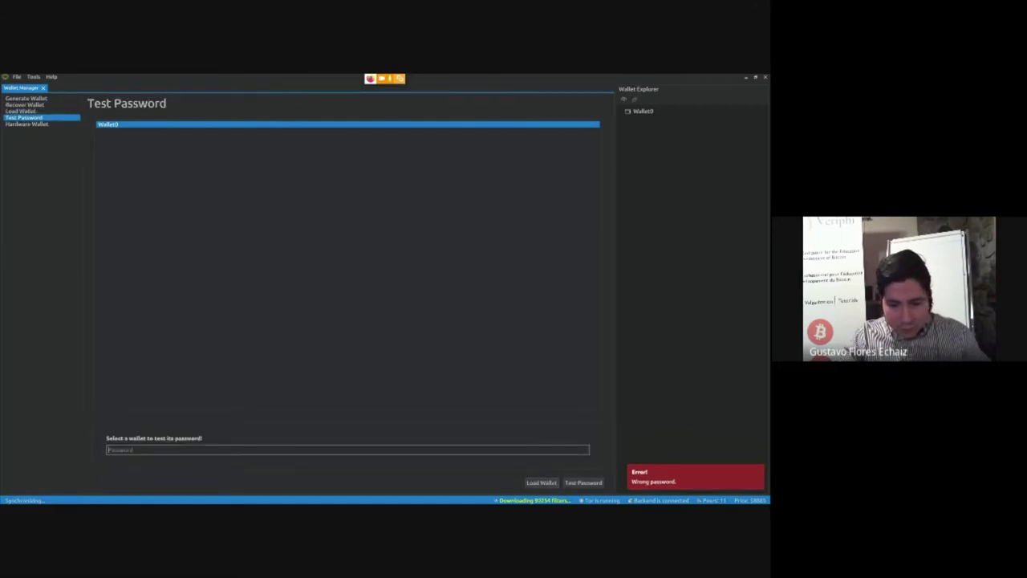
{"action": "key", "text": "Return"}
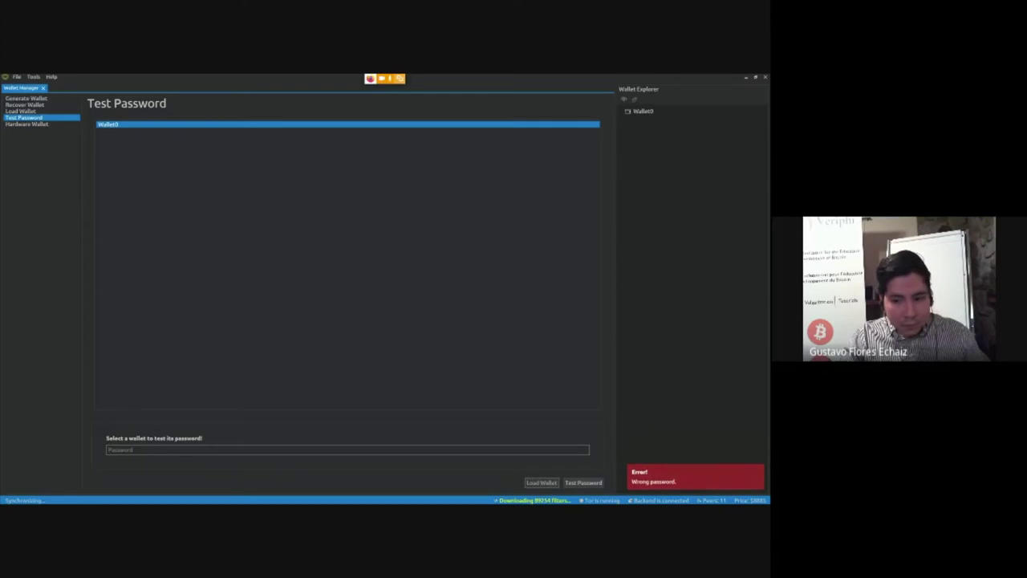
{"action": "key", "text": "ctrl+v"}
{"action": "key", "text": "Return"}
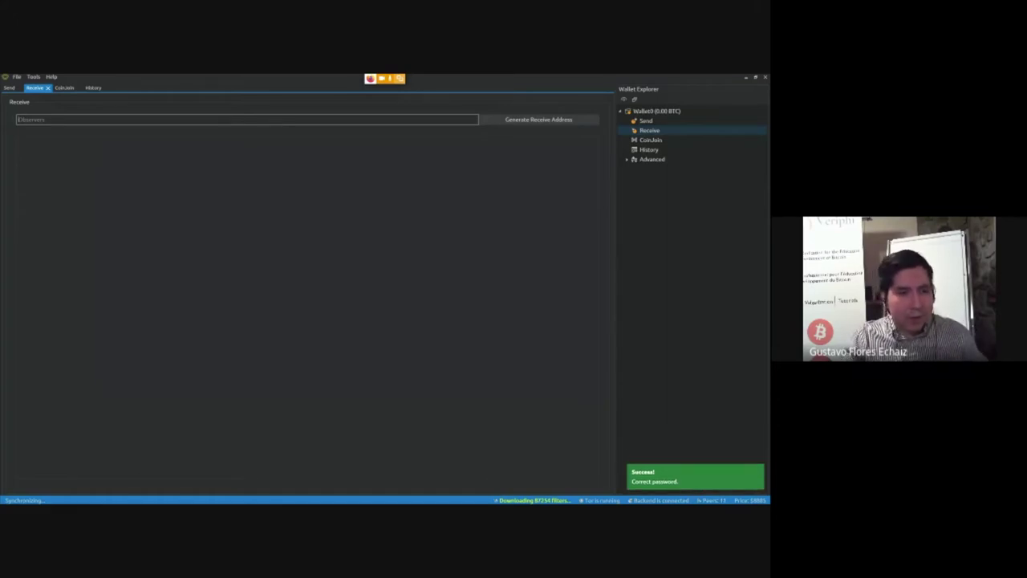
Generate a Wallet0 receive address with the Observers label 'Test Coins'
{"action": "left_click", "coordinate": [241, 119]}
{"action": "type", "text": "Test"}
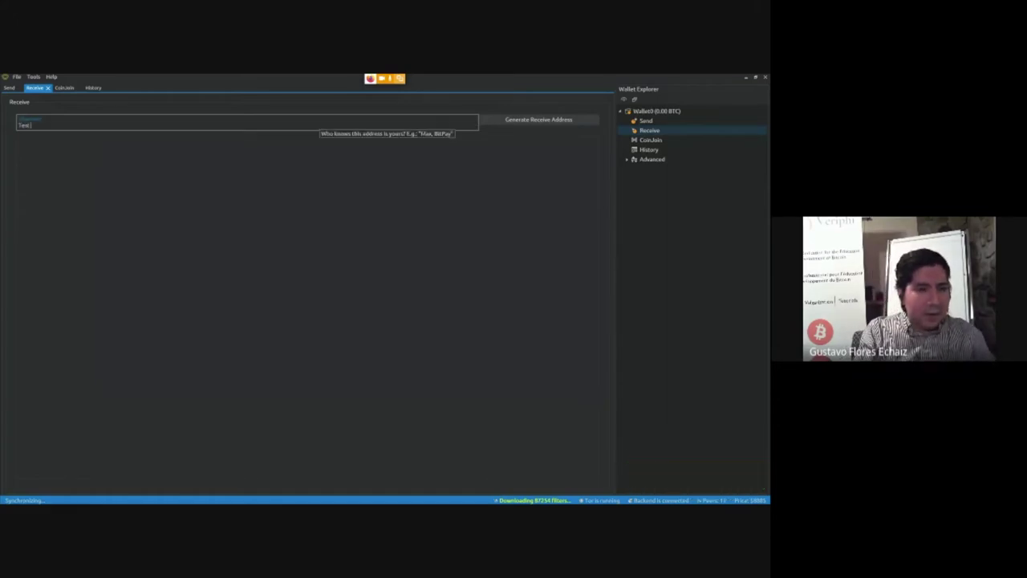
{"action": "type", "text": " Colos"}
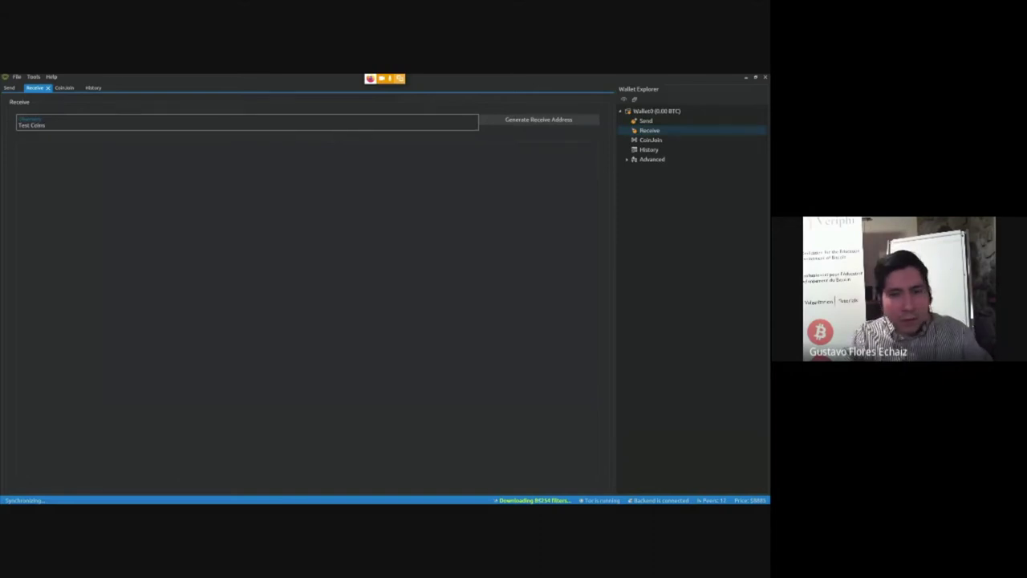
{"action": "key", "text": "Return"}
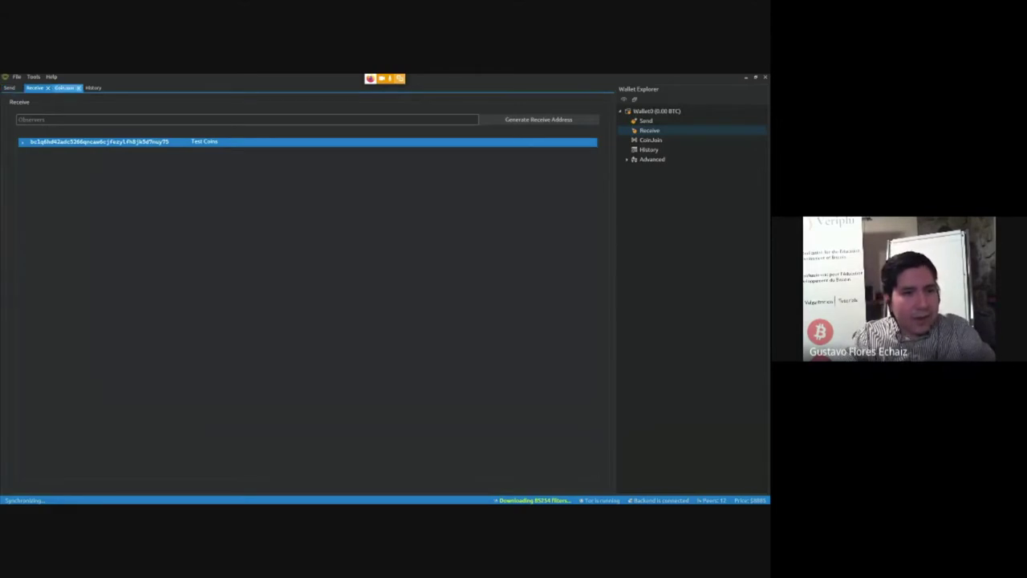
Show Wallet0's CoinJoin page and focus its password field
{"action": "left_click", "coordinate": [64, 88]}
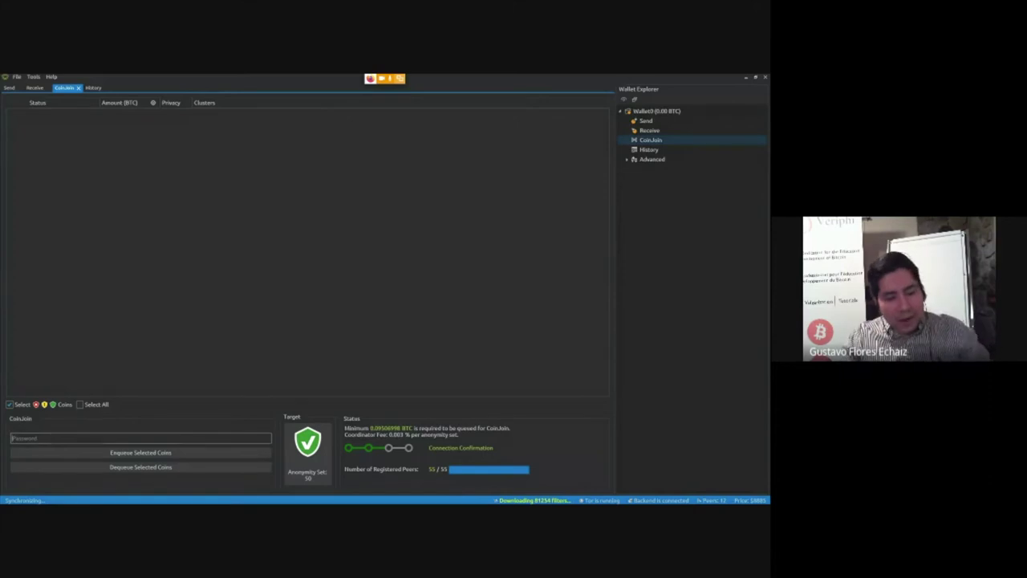
{"action": "left_click", "coordinate": [141, 441]}
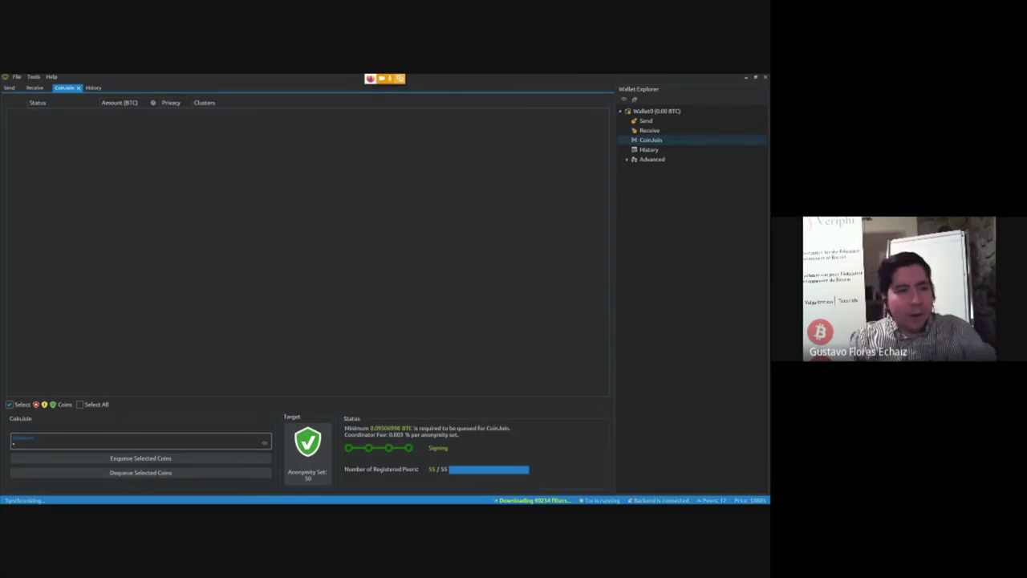
Switch Wallet0 from the CoinJoin panel to the Send form
{"action": "left_click", "coordinate": [8, 88]}
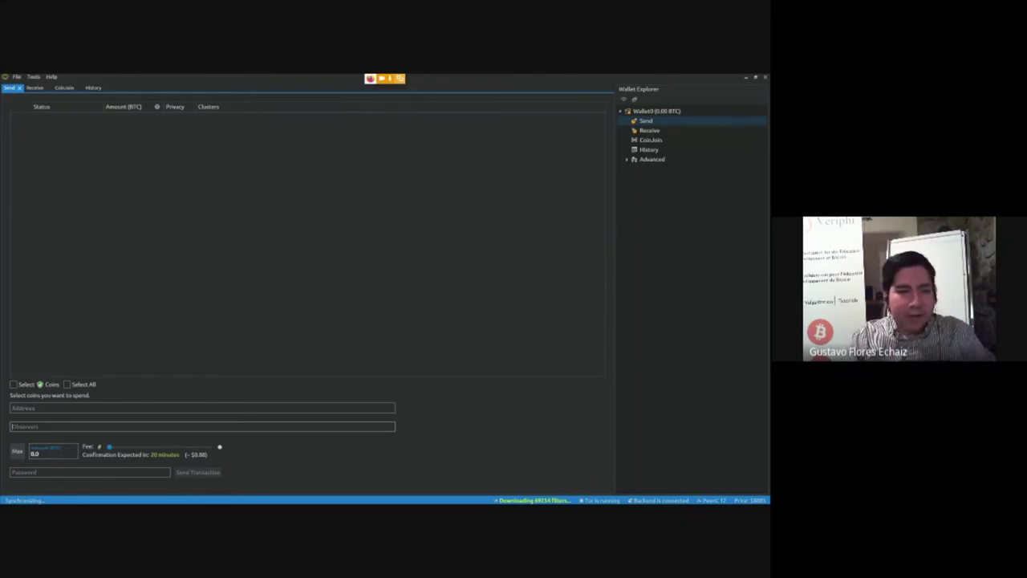
Paste a bitcoin address into the Send form, then open File > Load Wallet
{"action": "left_click", "coordinate": [64, 88]}
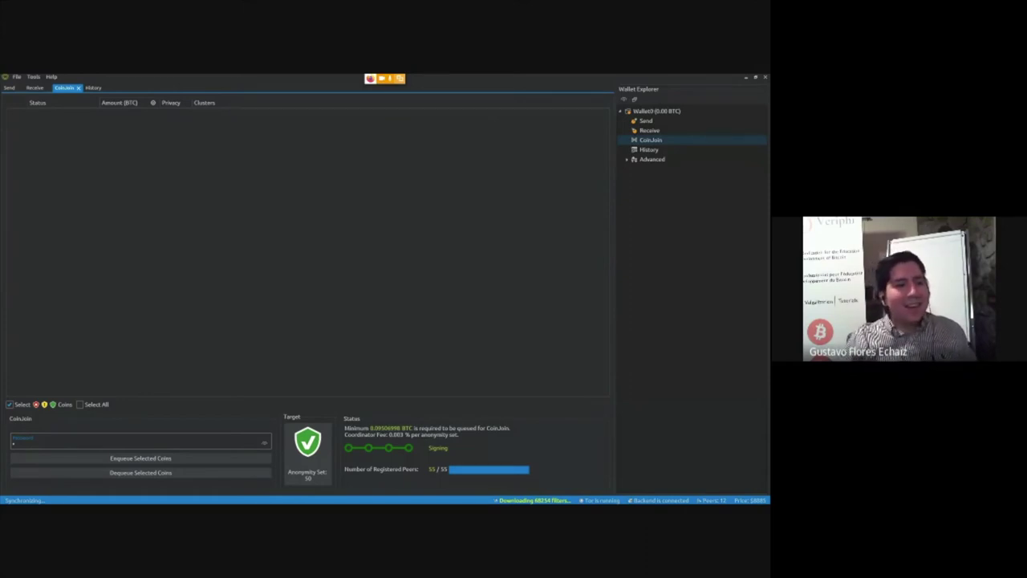
{"action": "left_click", "coordinate": [10, 88]}
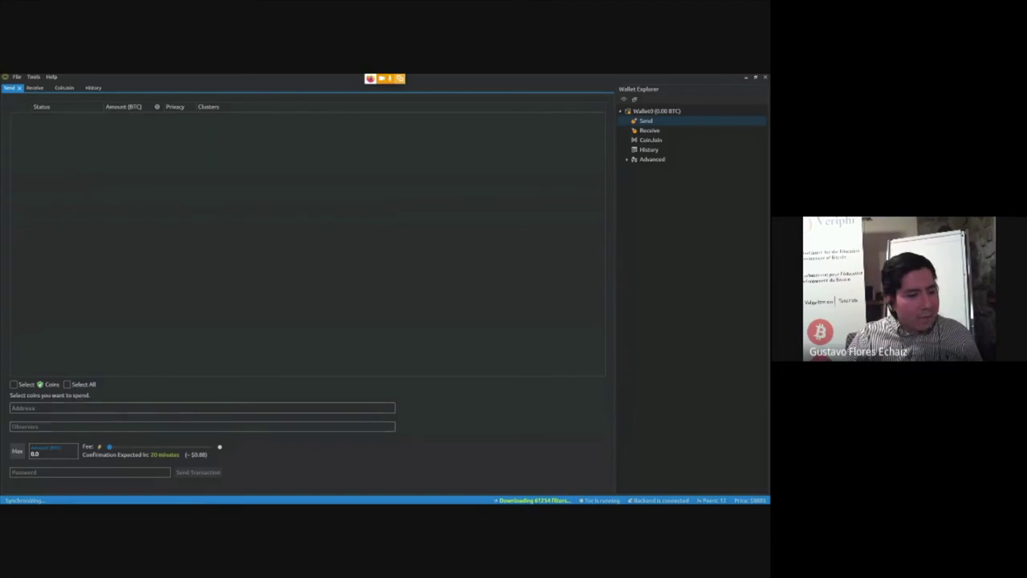
{"action": "left_click", "coordinate": [201, 426]}
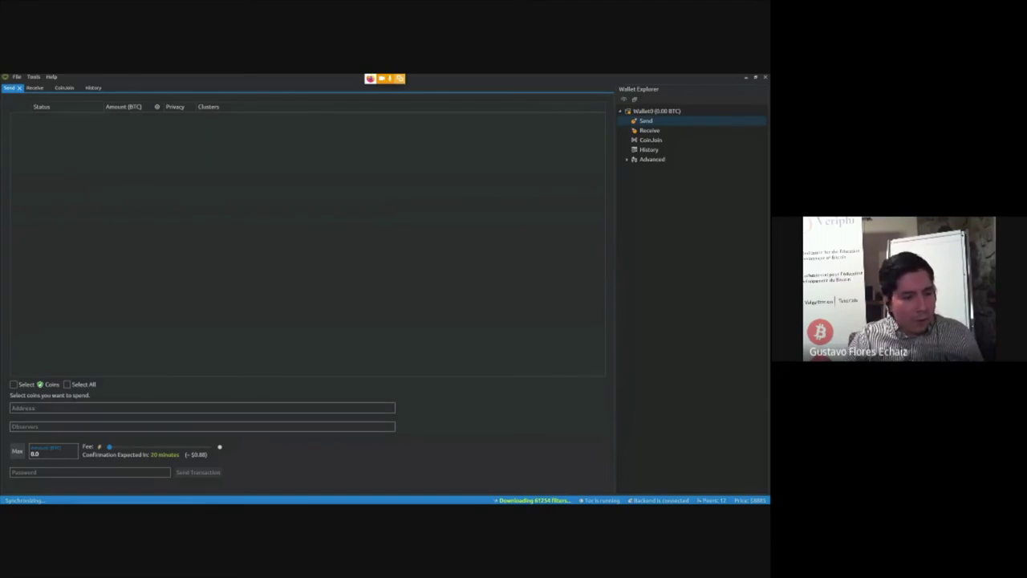
{"action": "type", "text": "bc1q6hd42adc5266qncaw6cjfezylfn8jk0d7nuy75"}
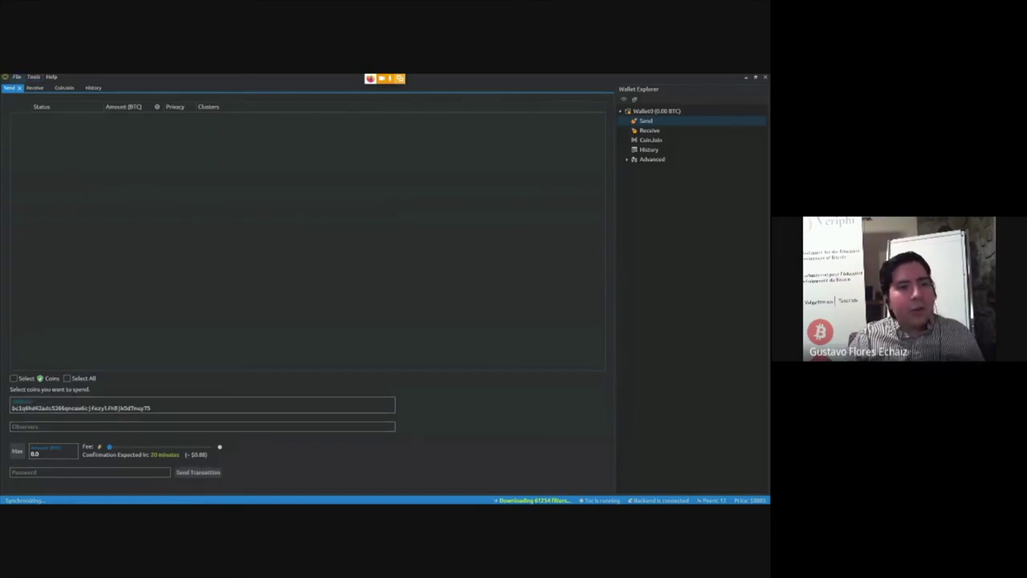
{"action": "left_click", "coordinate": [16, 76]}
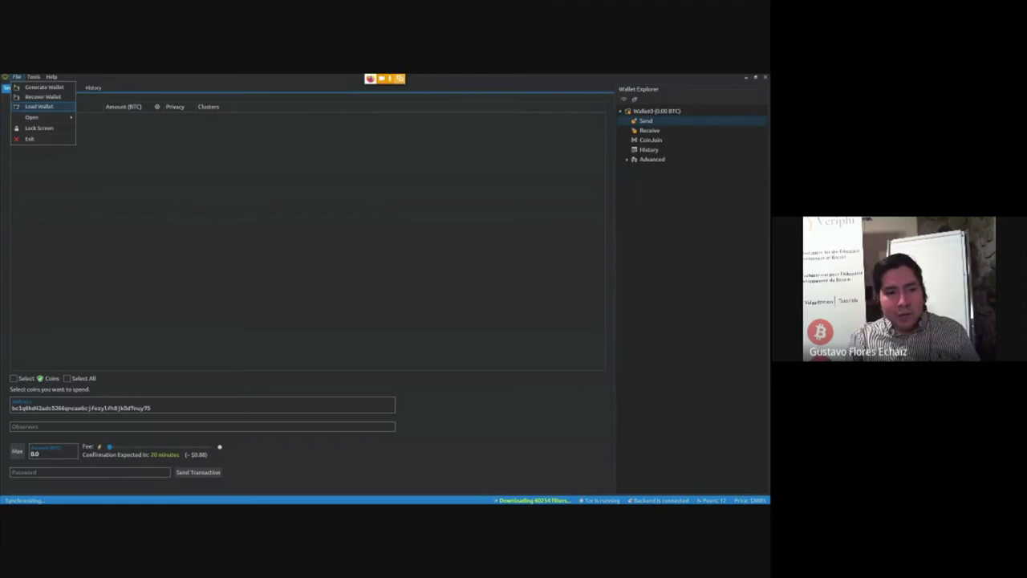
{"action": "left_click", "coordinate": [39, 105]}
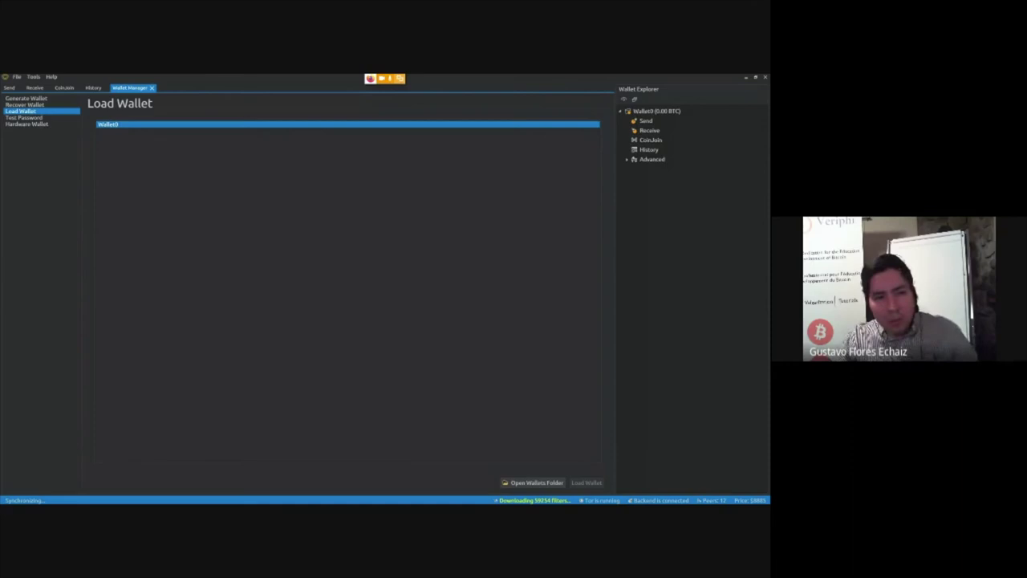
Check the Hardware Wallet page, then switch to Firefox's Wasabi website and open a new tab
{"action": "left_click", "coordinate": [26, 123]}
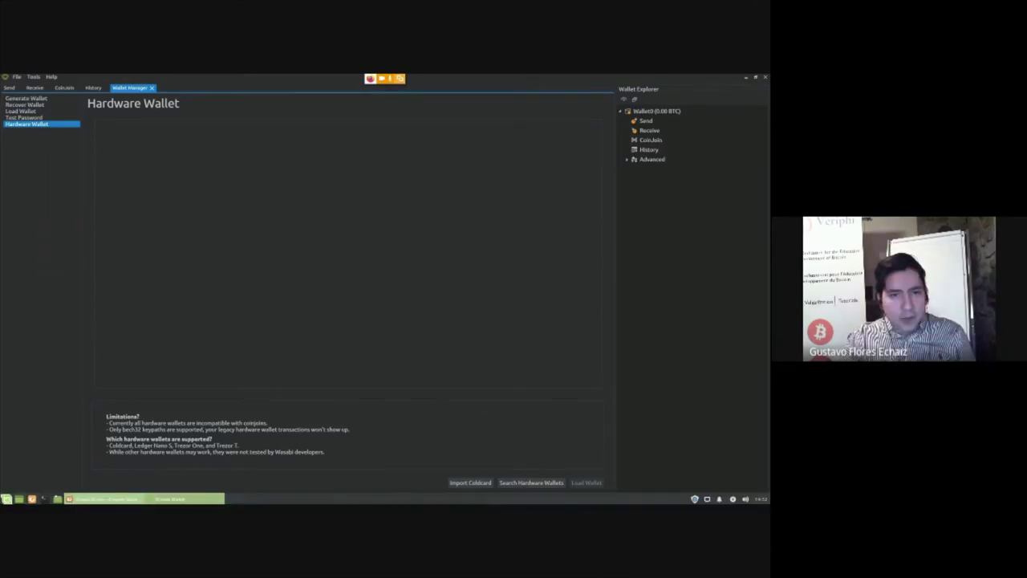
{"action": "key", "text": "alt+Tab"}
{"action": "left_click", "coordinate": [132, 88]}
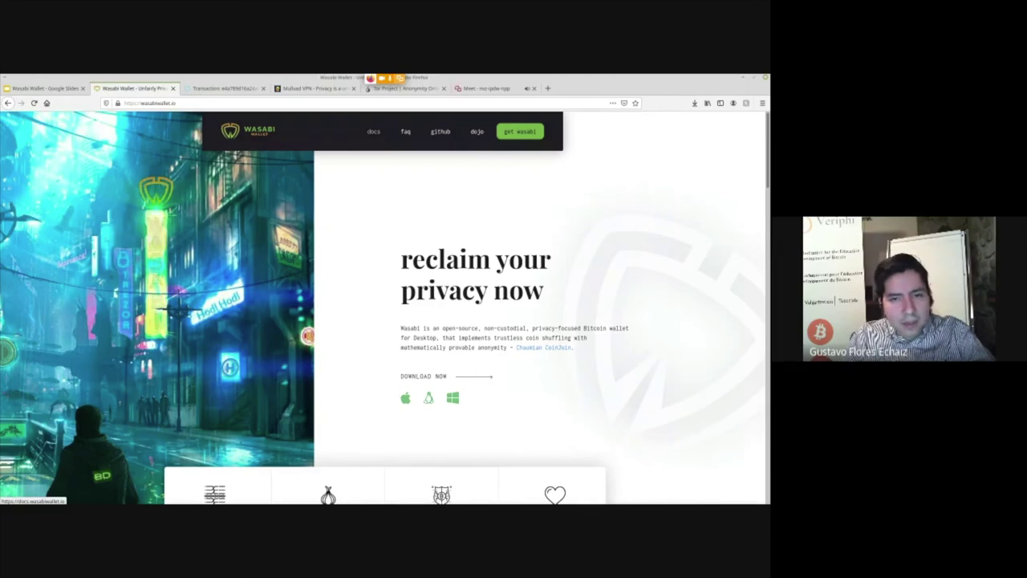
{"action": "key", "text": "ctrl+t"}
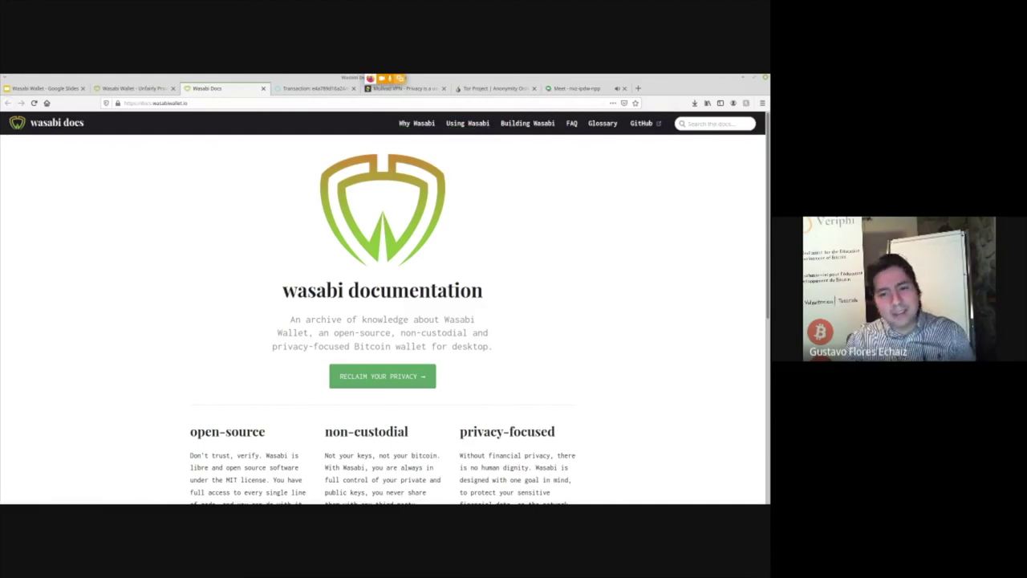
Scroll the docs, return to the homepage's CoinJoin examples, and open the Blockstream example transaction
{"action": "scroll", "coordinate": [383, 320], "scroll_direction": "down", "scroll_amount": 5}
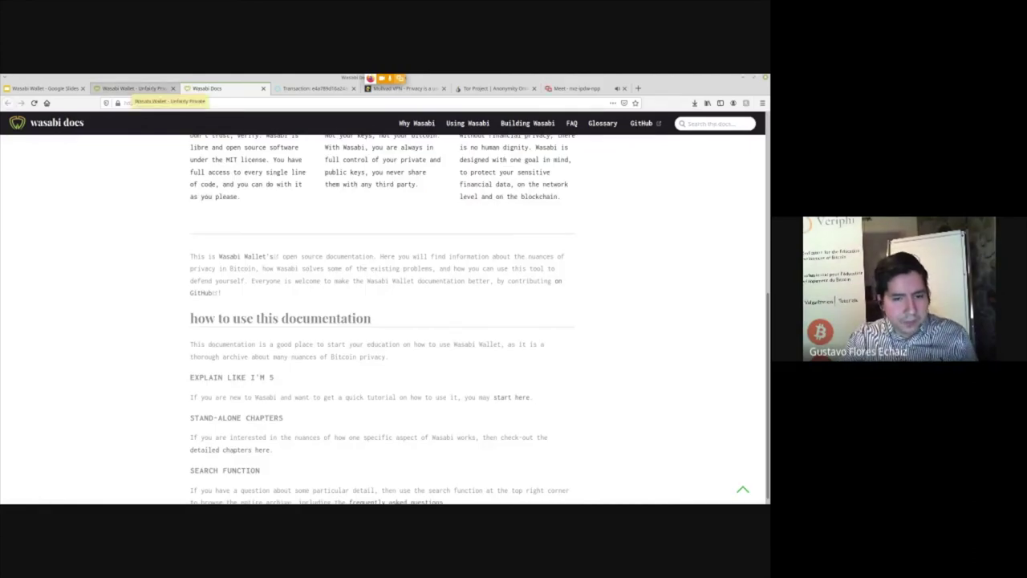
{"action": "left_click", "coordinate": [132, 89]}
{"action": "scroll", "coordinate": [385, 305], "scroll_direction": "down", "scroll_amount": 6}
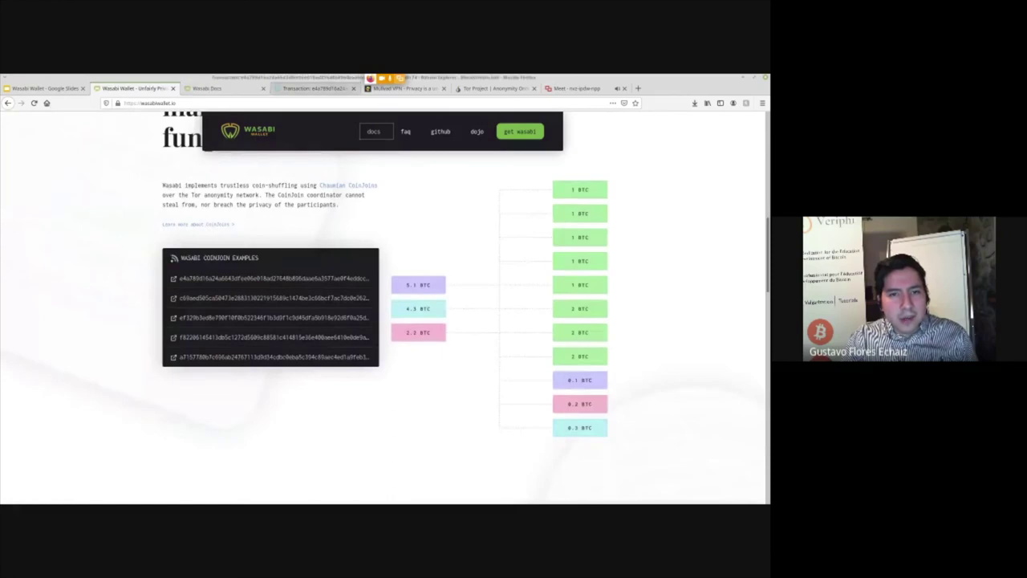
{"action": "left_click", "coordinate": [313, 88]}
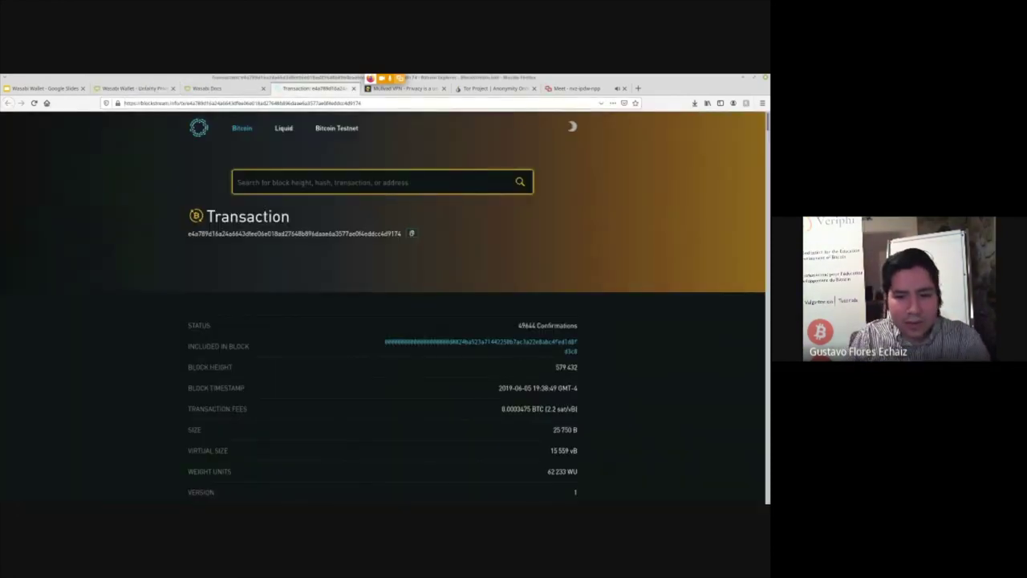
Scroll the Blockstream transaction's inputs and outputs of 0.10370144 and 0.20737592 BTC
{"action": "scroll", "coordinate": [385, 305], "scroll_direction": "down", "scroll_amount": 2}
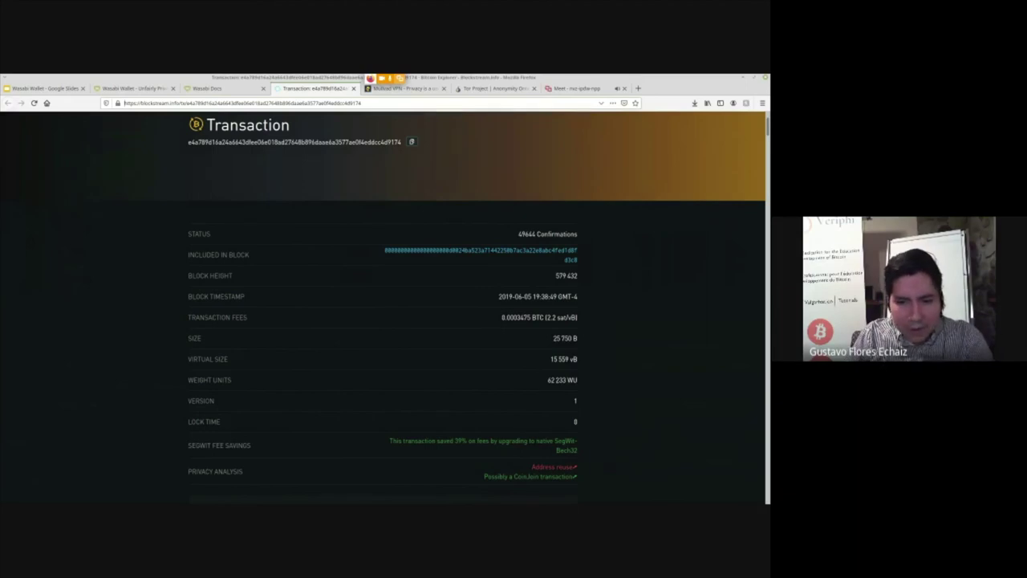
{"action": "scroll", "coordinate": [477, 307], "scroll_direction": "down", "scroll_amount": 6}
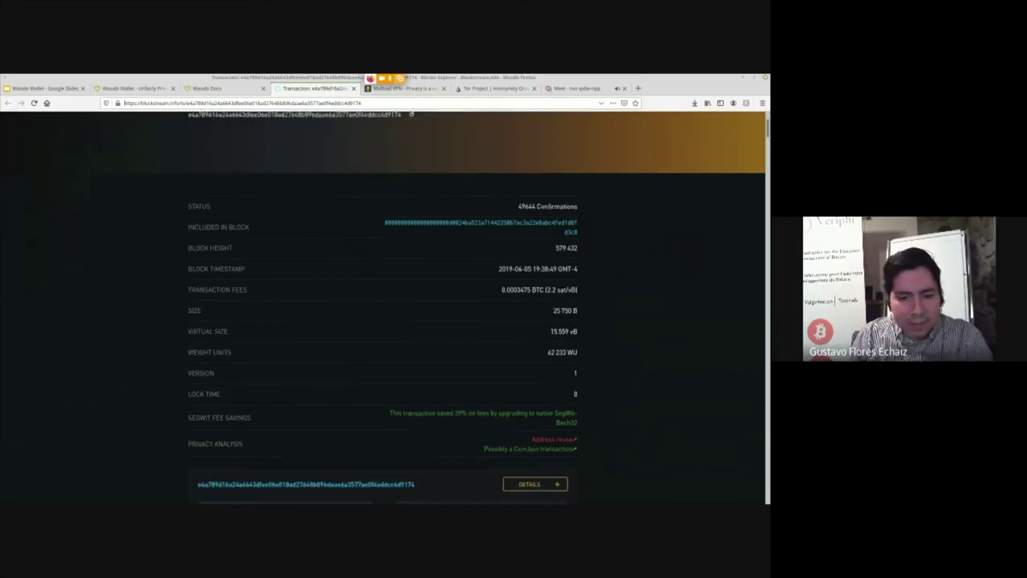
{"action": "scroll", "coordinate": [382, 308], "scroll_direction": "down", "scroll_amount": 1}
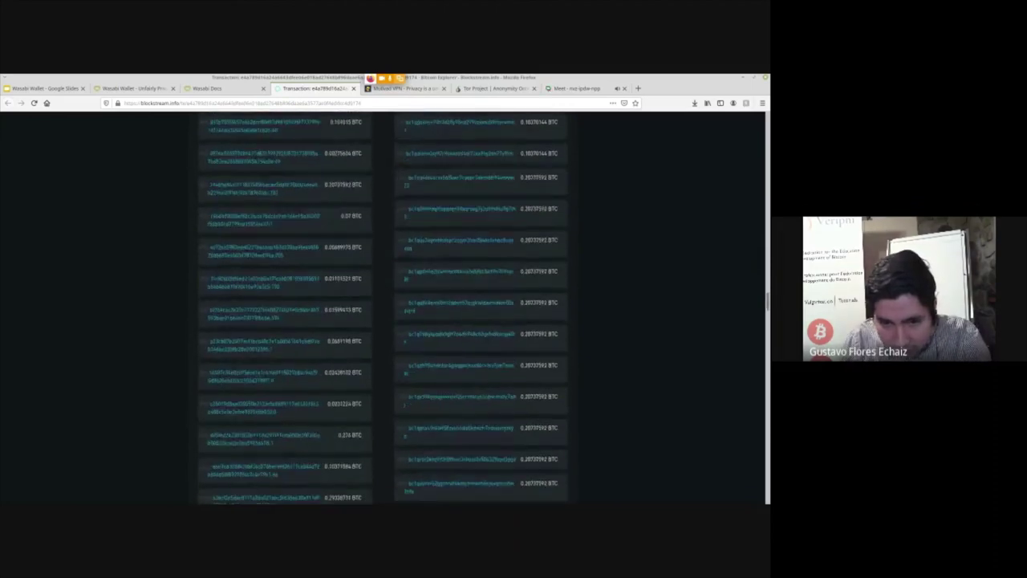
{"action": "scroll", "coordinate": [382, 313], "scroll_direction": "up", "scroll_amount": 3}
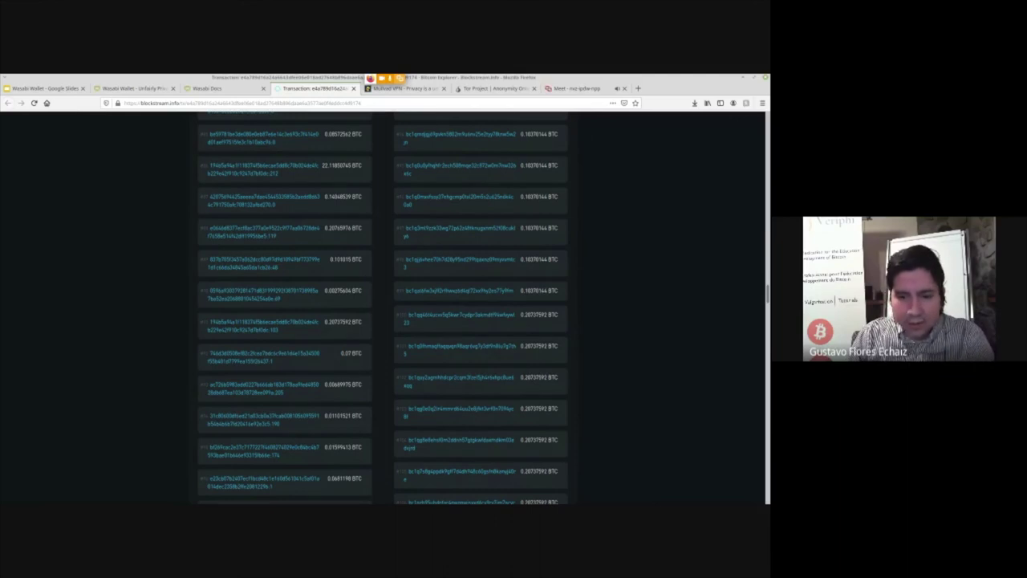
{"action": "scroll", "coordinate": [383, 307], "scroll_direction": "up", "scroll_amount": 15}
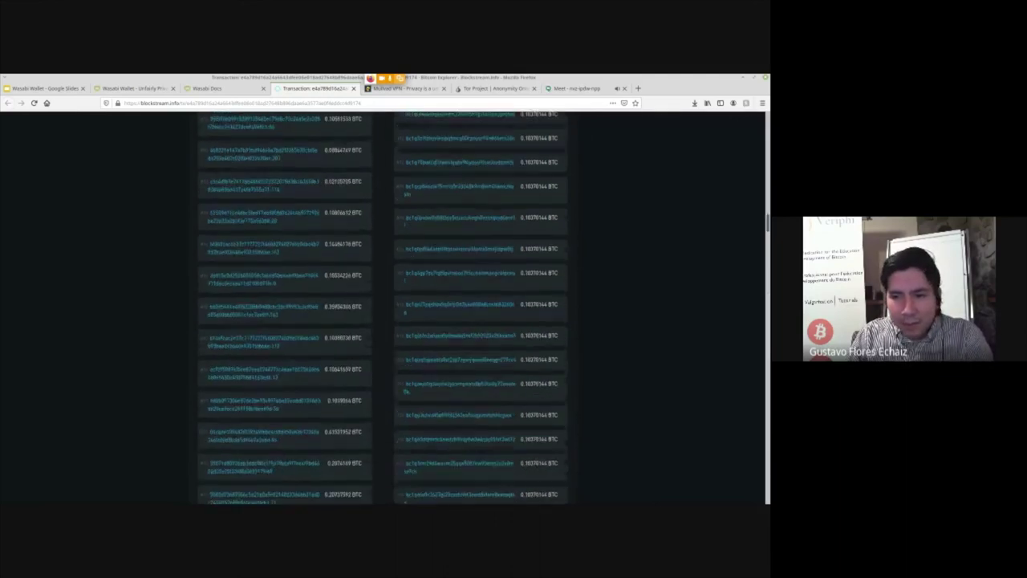